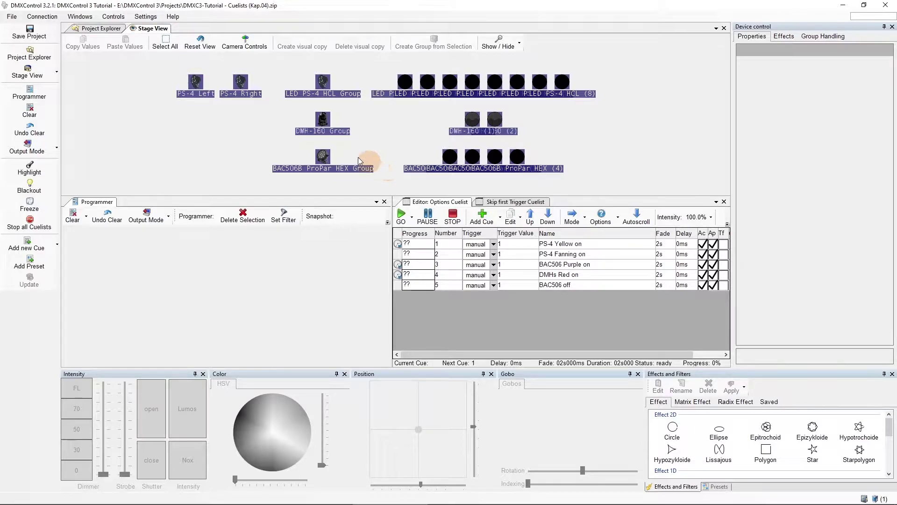
Step: Look at the actions available for the Options Cuelist in the project explorer and return to the stage view
left_click(108, 29)
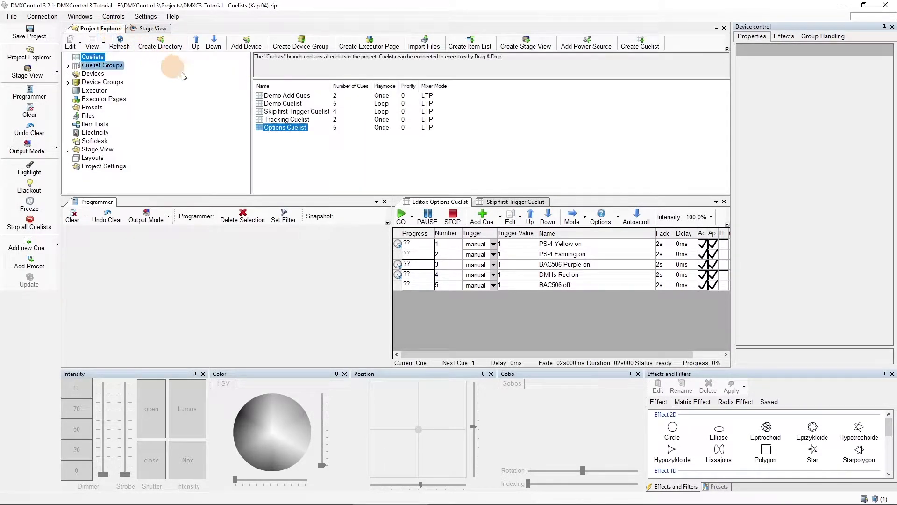
left_click(283, 128)
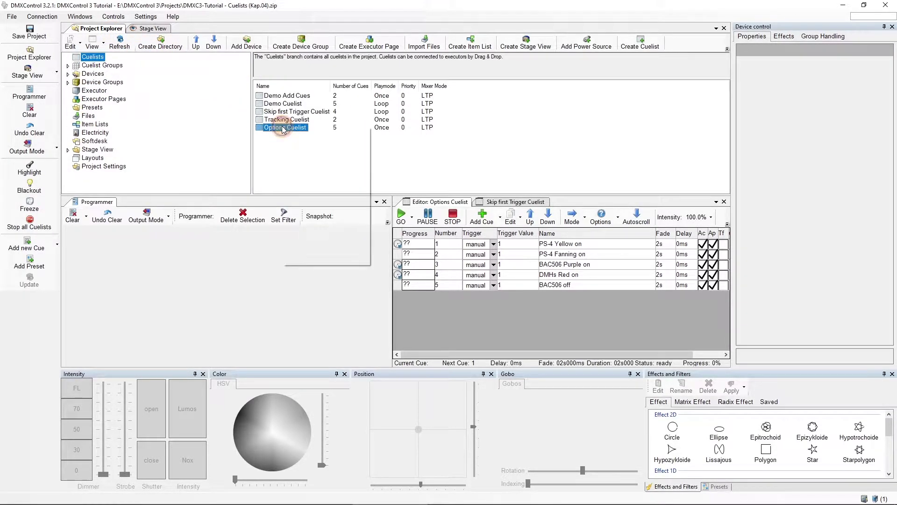
right_click(283, 129)
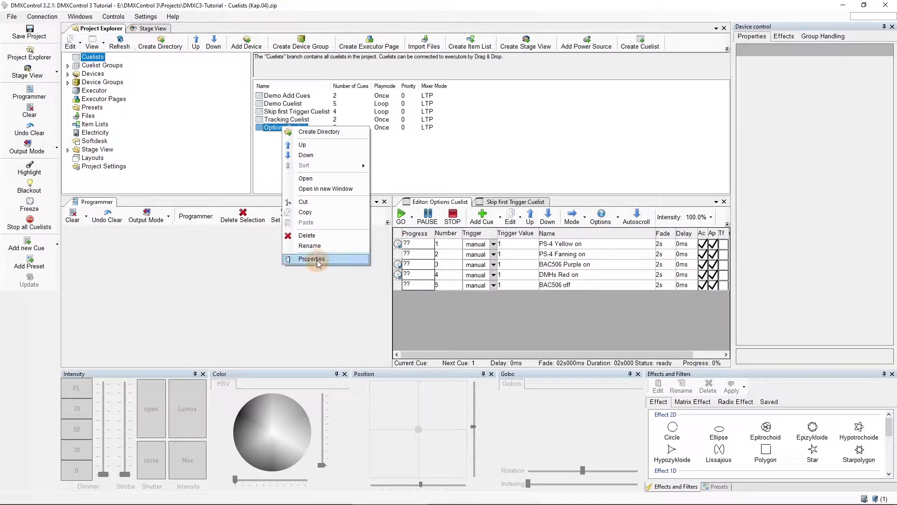
left_click(276, 265)
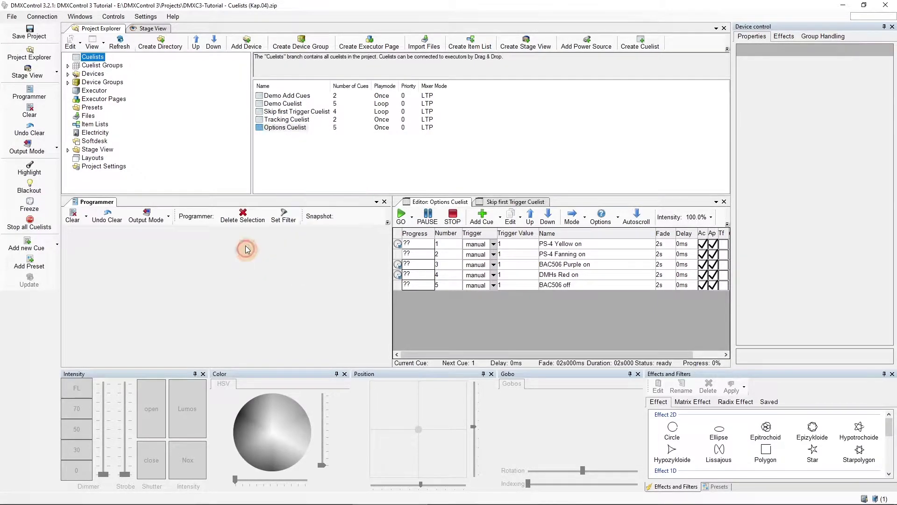
left_click(149, 28)
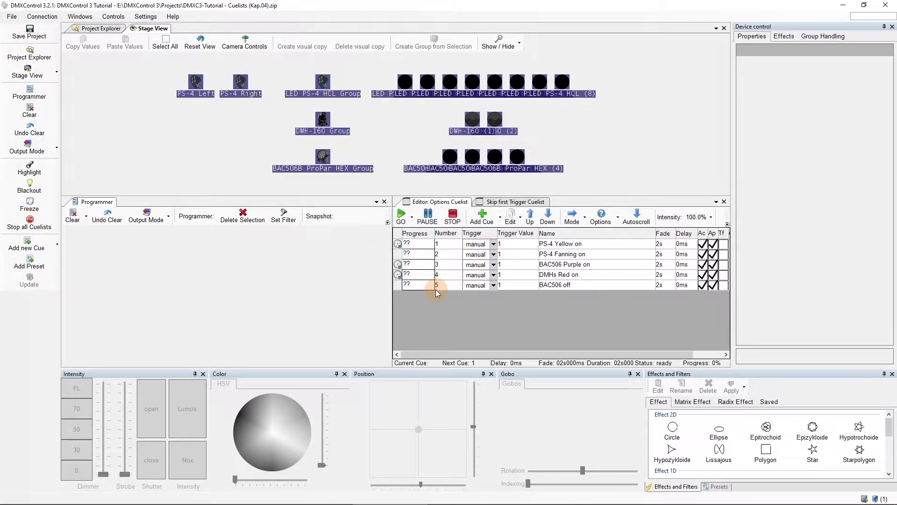
Step: Examine the Options Cuelist's quick options and full properties, including Go Back Time and GoTo Time, and close them without changes
left_click(619, 220)
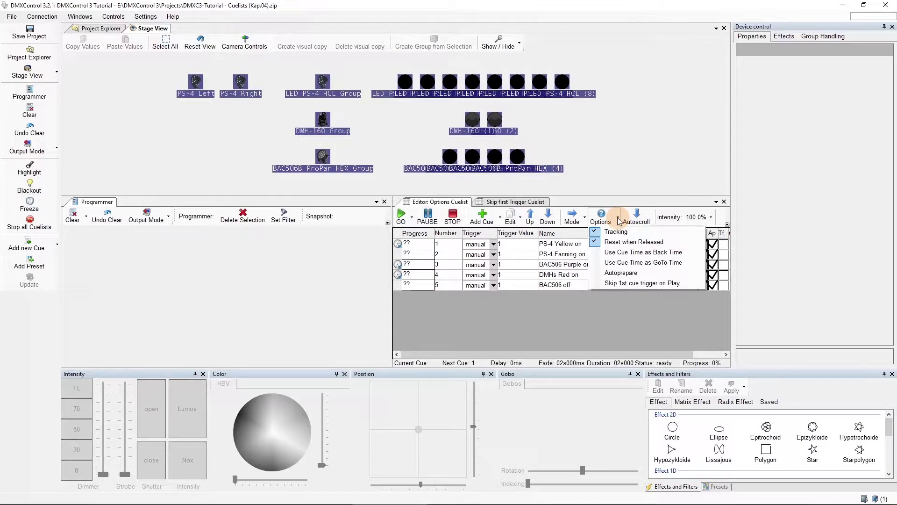
left_click(609, 221)
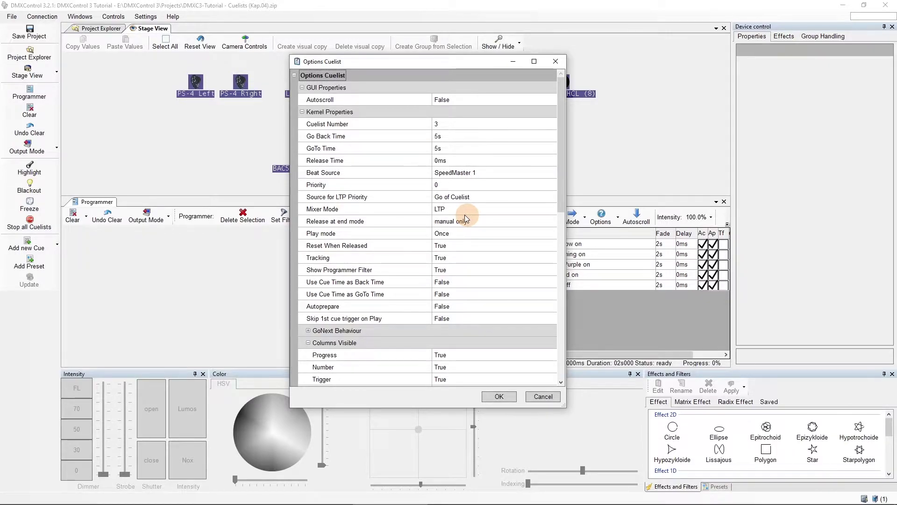
scroll(402, 186, "down", 5)
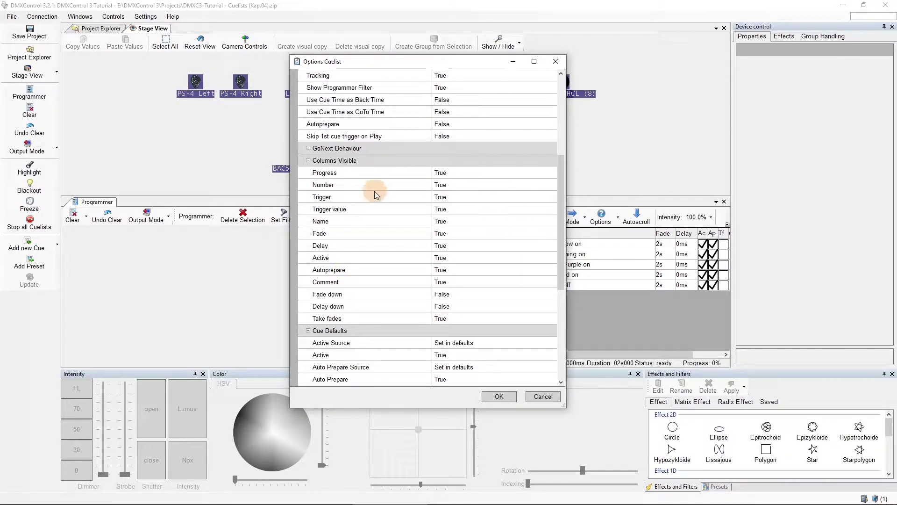
scroll(374, 208, "down", 1)
scroll(374, 207, "down", 5)
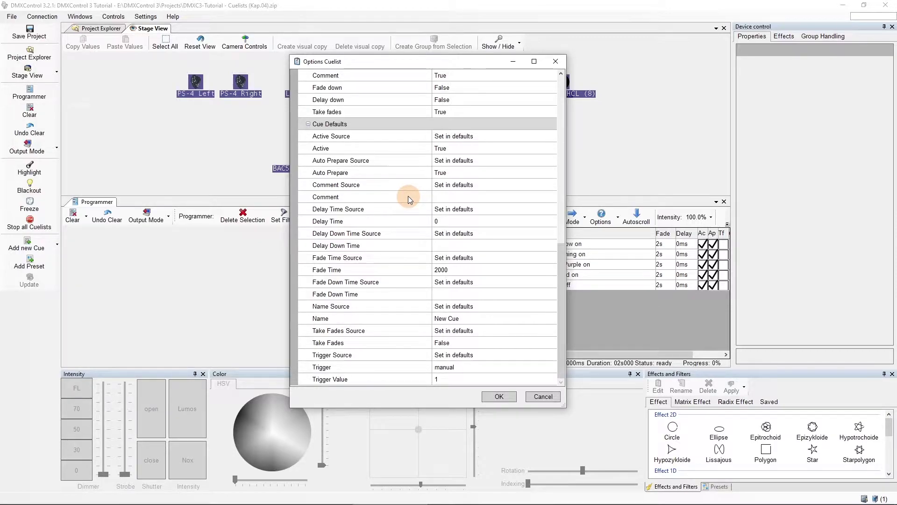
scroll(416, 197, "up", 4)
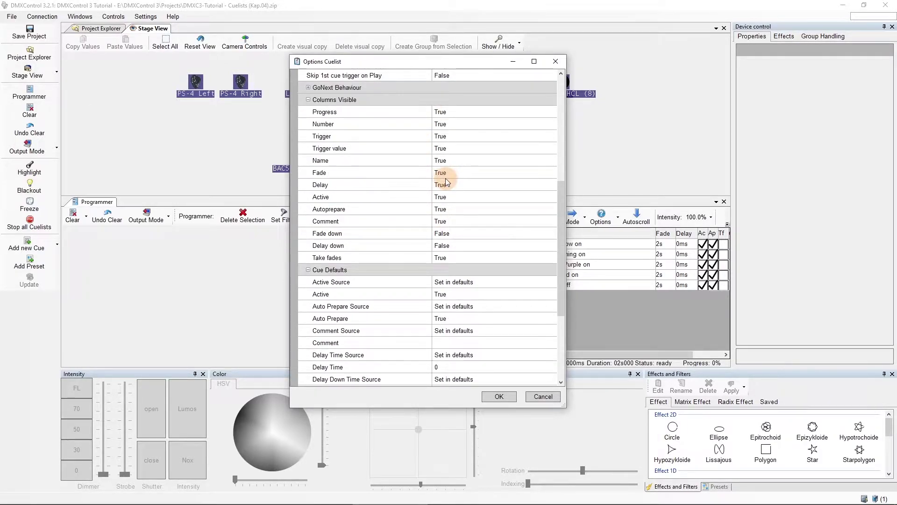
scroll(444, 185, "up", 7)
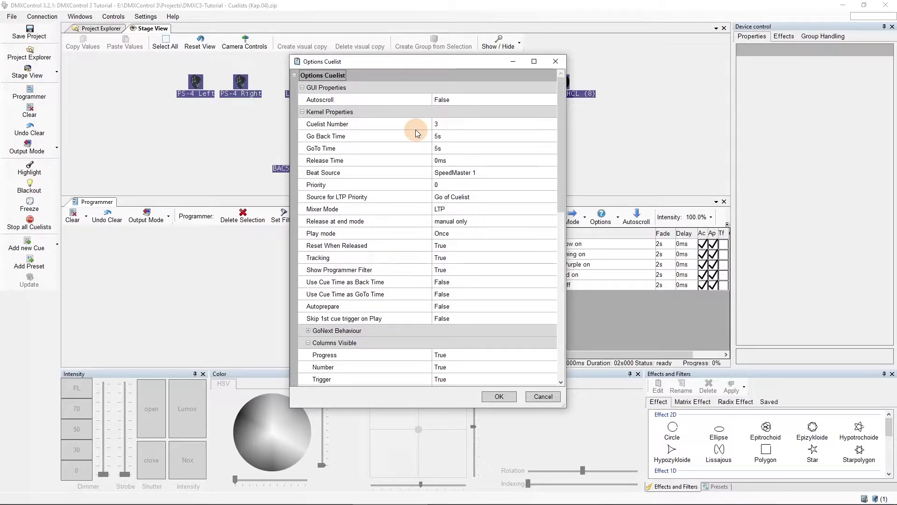
left_click(357, 140)
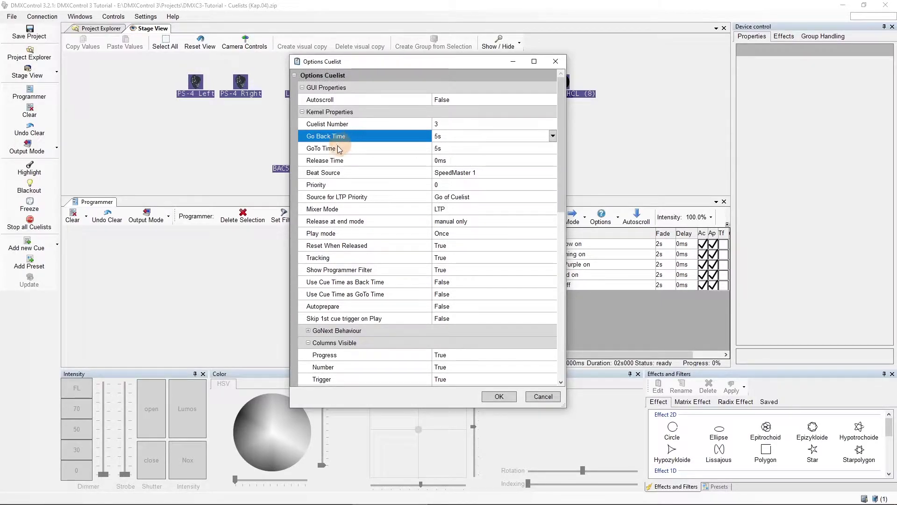
left_click(339, 149)
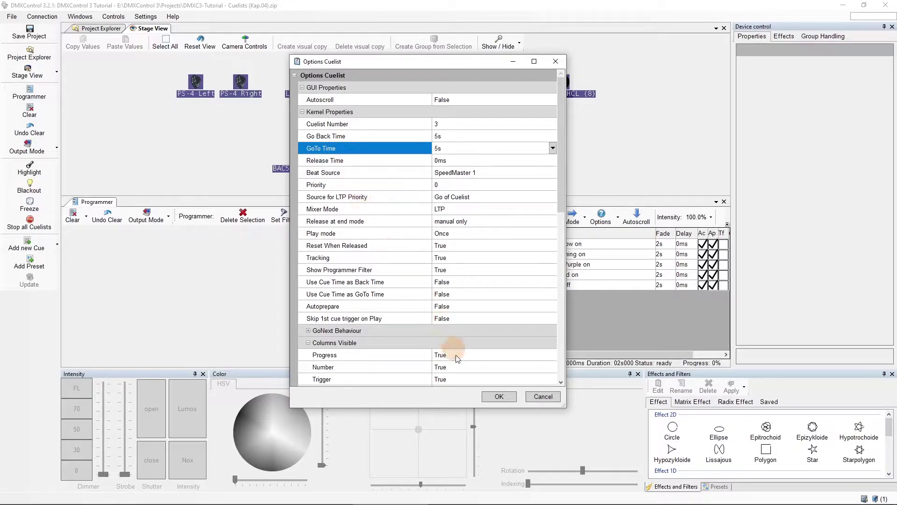
left_click(543, 396)
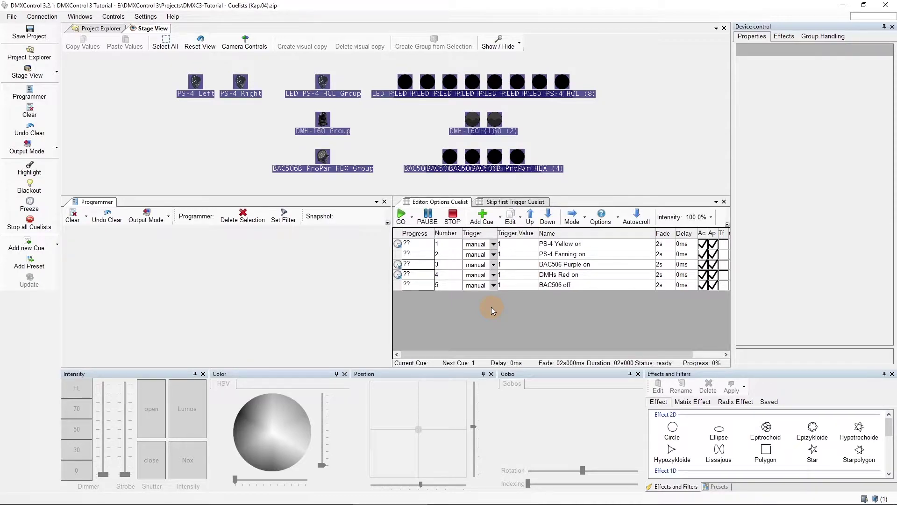
Step: Run Go To on cue 4, DMHs Red on, in the Options Cuelist
left_click(397, 276)
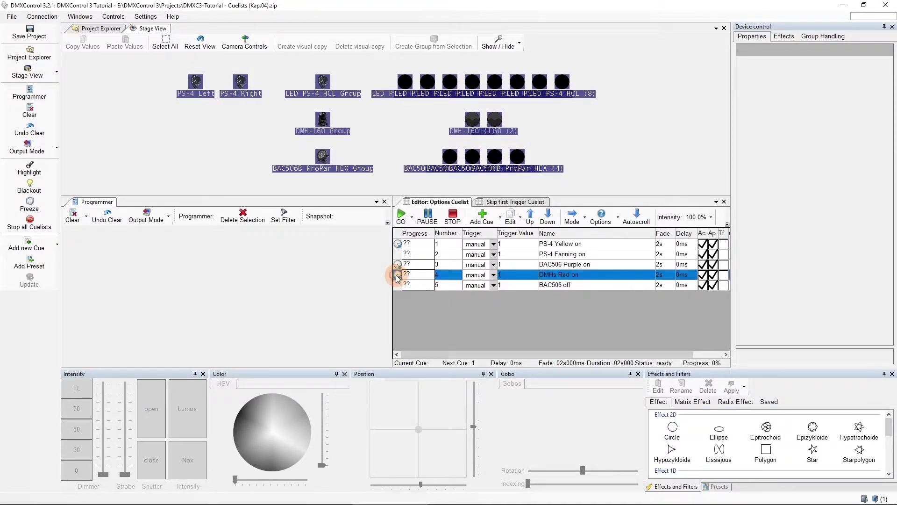
right_click(398, 277)
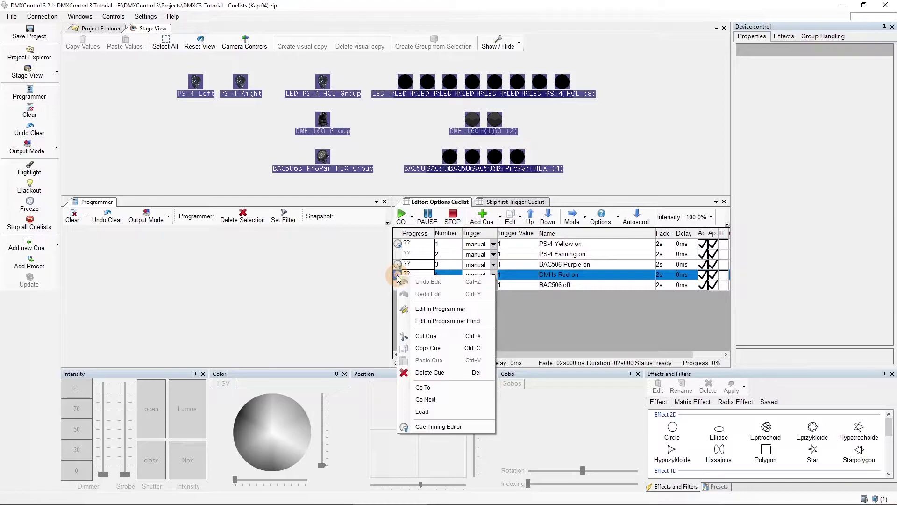
left_click(443, 388)
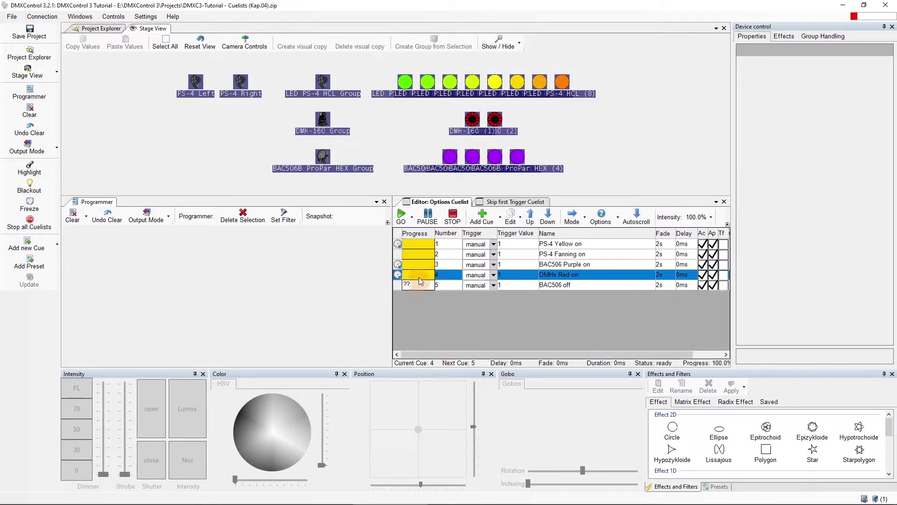
Step: Run Go To on cue 2, PS-4 Fanning on
left_click(398, 256)
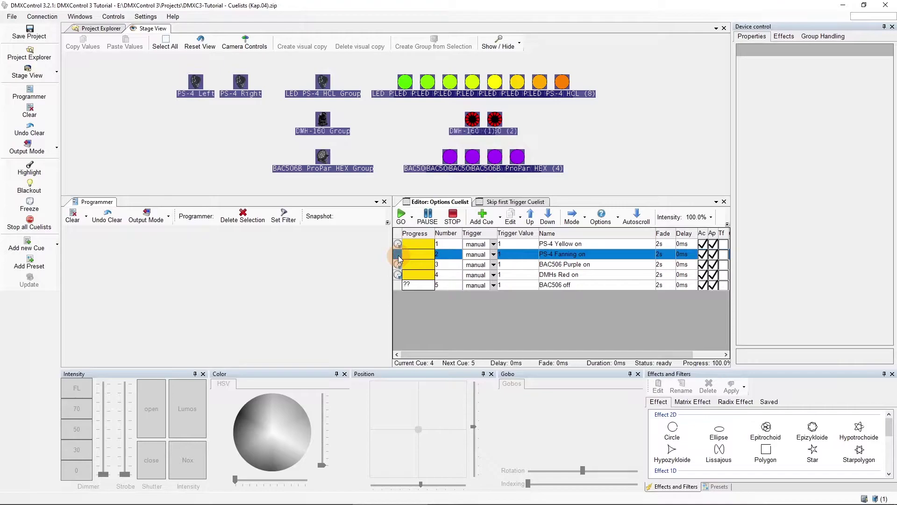
left_click(412, 217)
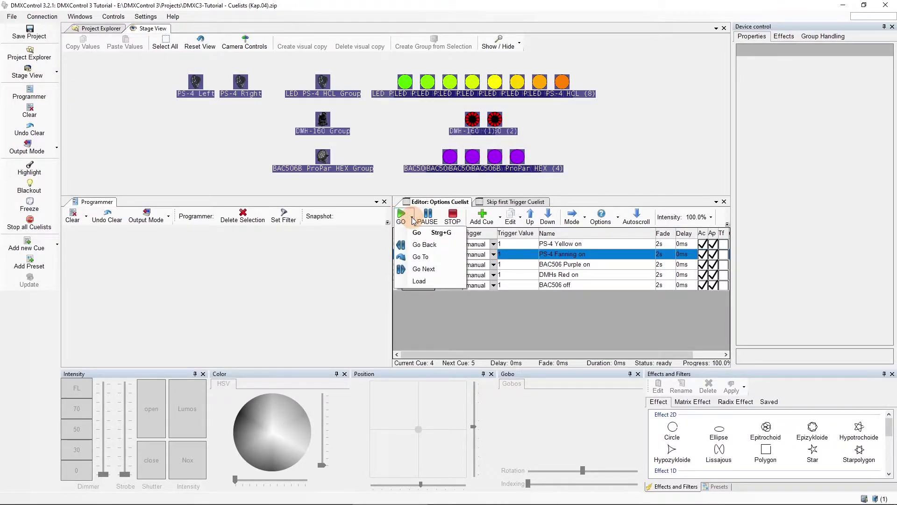
left_click(421, 256)
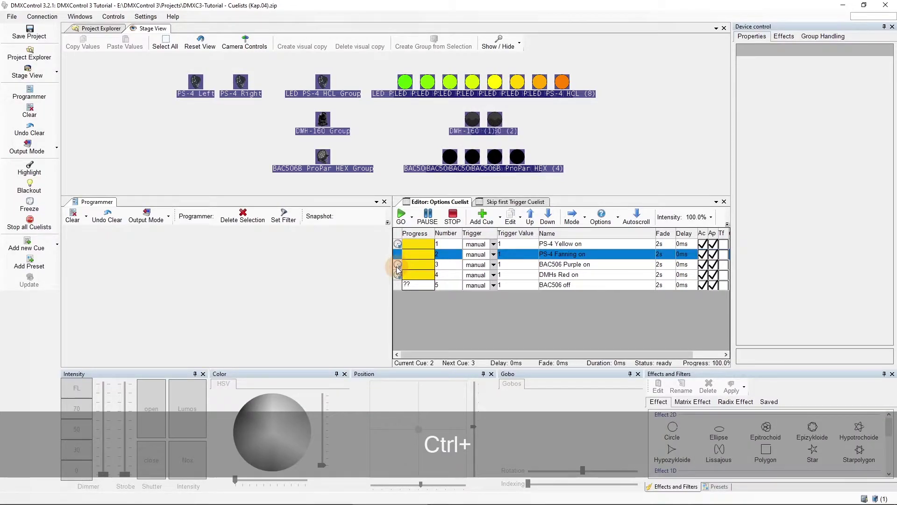
Step: Jump directly to cue 3, BAC506 Purple on, and run Go Back to return to the preceding cue
left_click(397, 265, "ctrl")
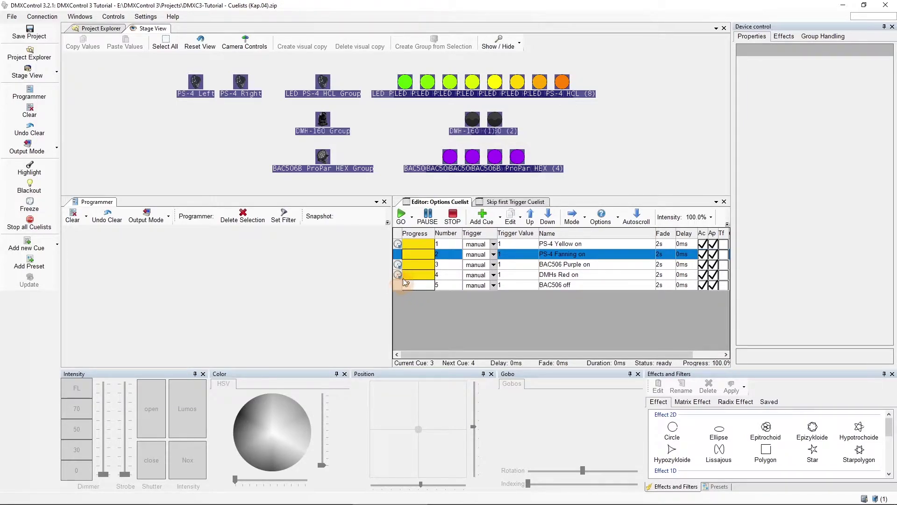
left_click(411, 217)
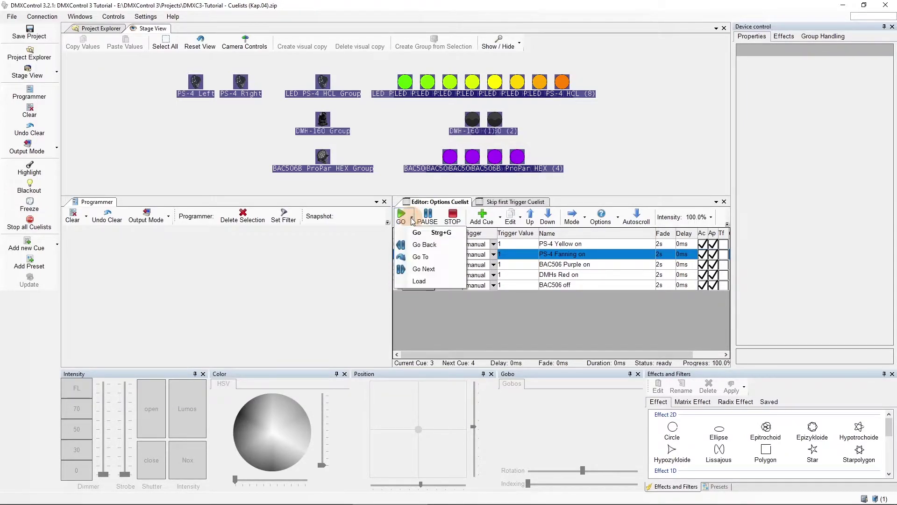
left_click(418, 245)
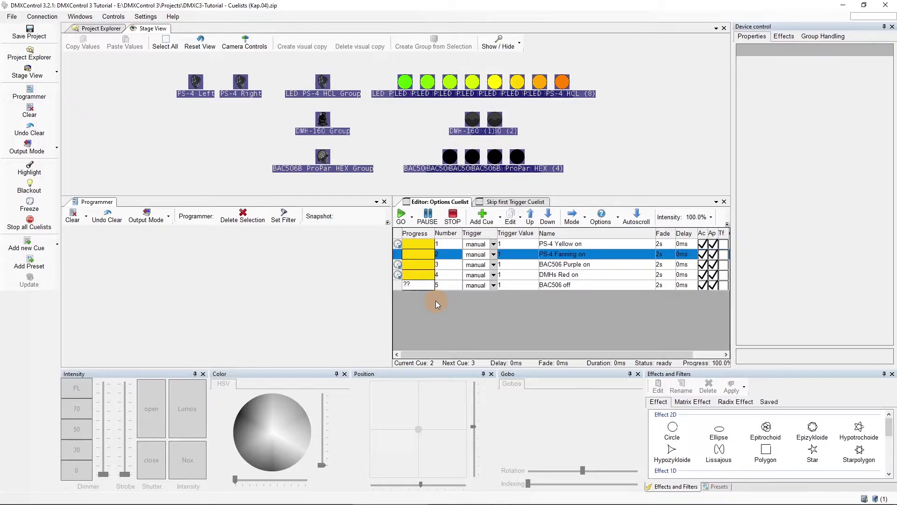
Step: Set the Options Cuelist's GoTo Time to 1s and apply the change
left_click(601, 216)
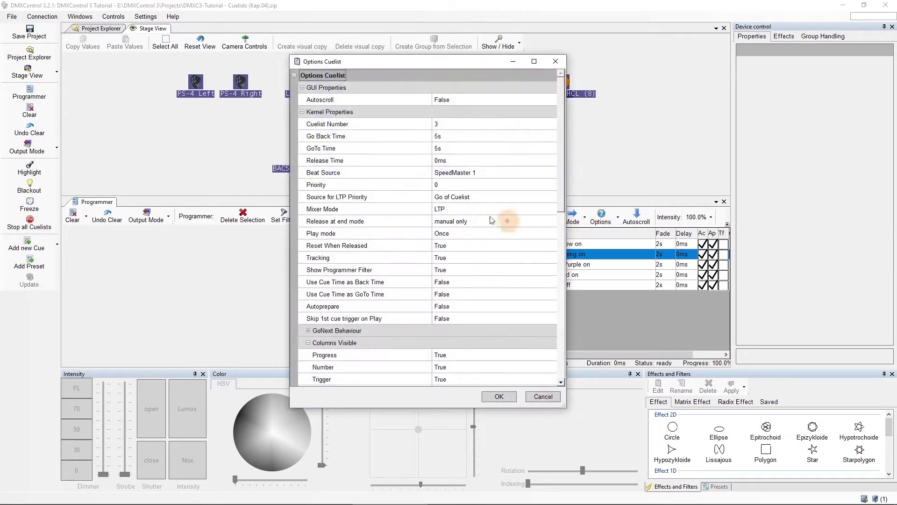
left_click(456, 147)
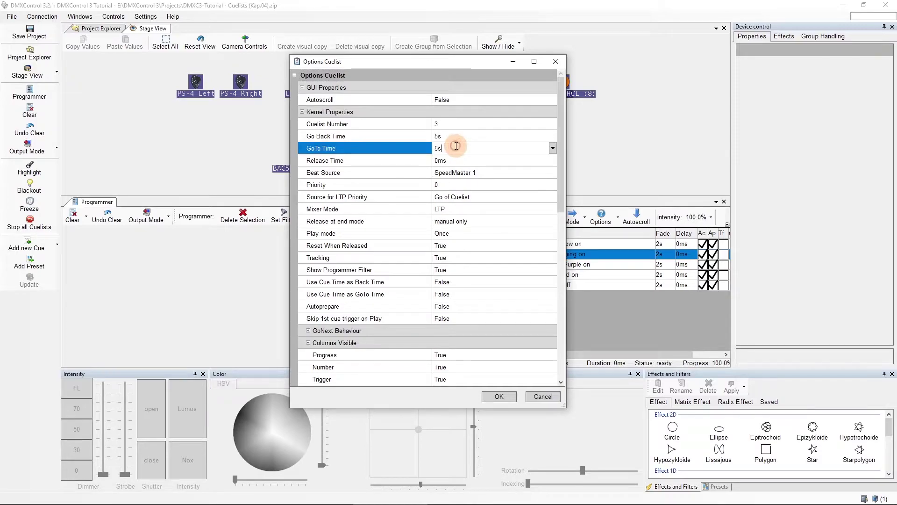
key("BackSpace")
key("BackSpace")
key("BackSpace")
type("1sw")
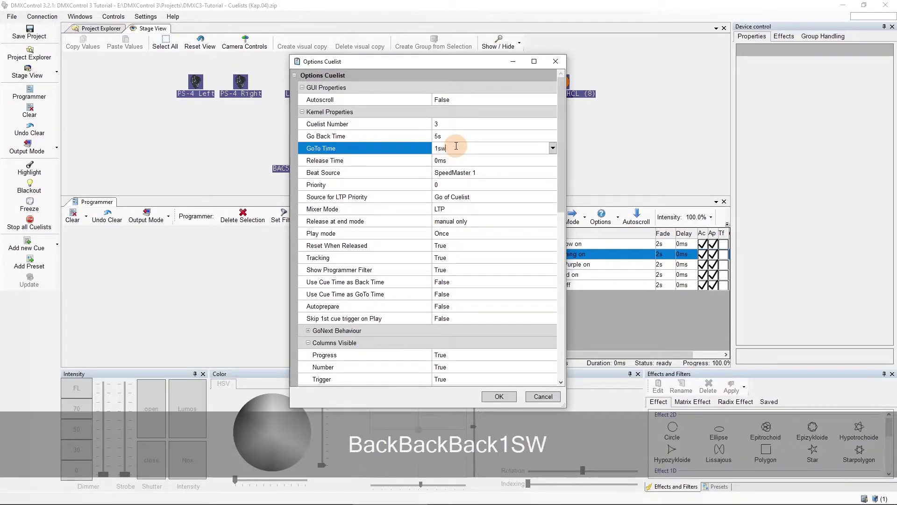
key("BackSpace")
key("Return")
left_click(502, 396)
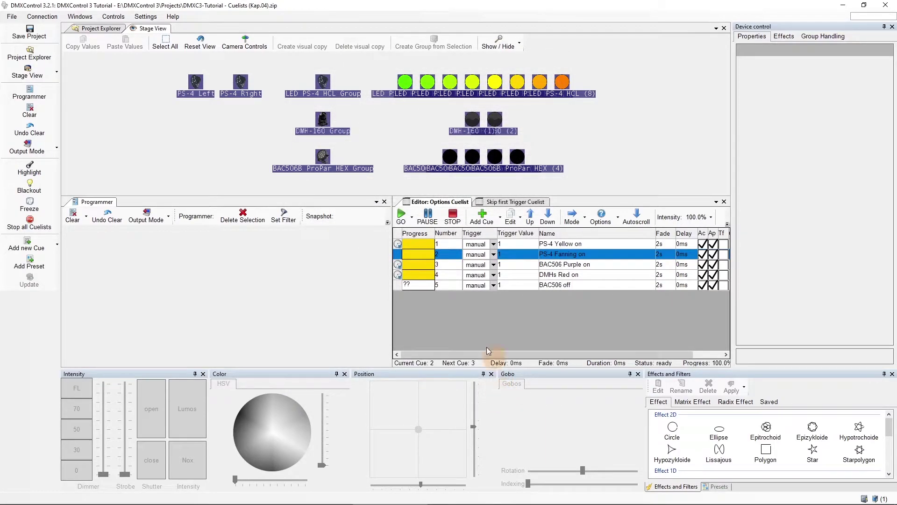
Step: Run Go To on cue 4, DMHs Red on, to test the new GoTo Time
left_click(397, 275)
right_click(398, 276)
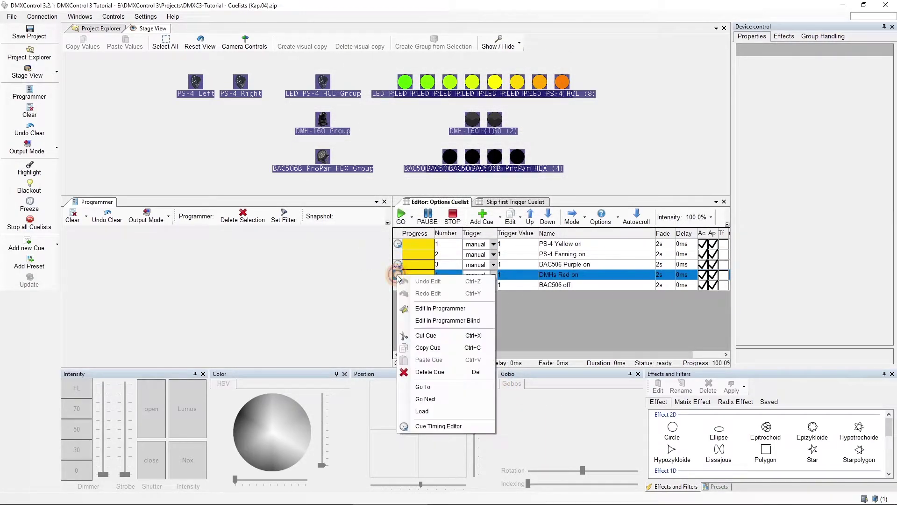
left_click(431, 387)
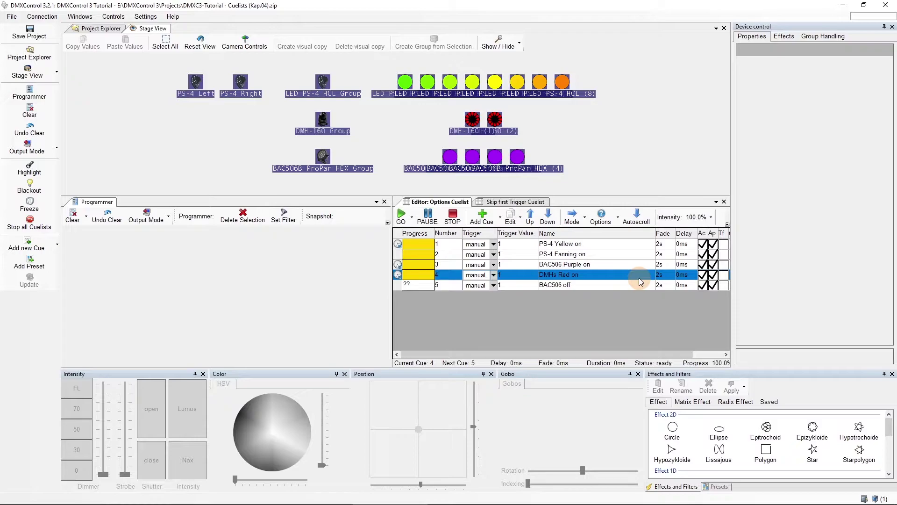
Step: Set Use Cue Time as GoTo Time to True for the Options Cuelist and apply the change
left_click(600, 218)
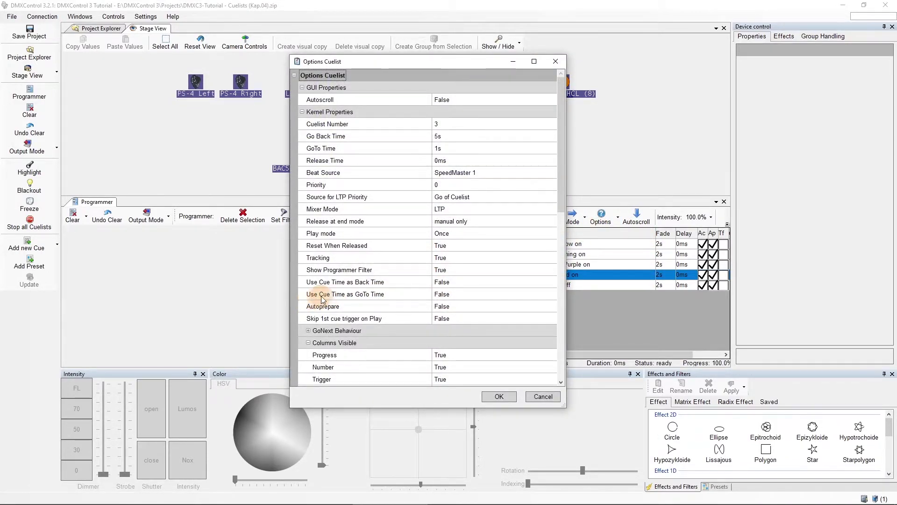
left_click(442, 295)
left_click(552, 294)
left_click(475, 307)
left_click(499, 397)
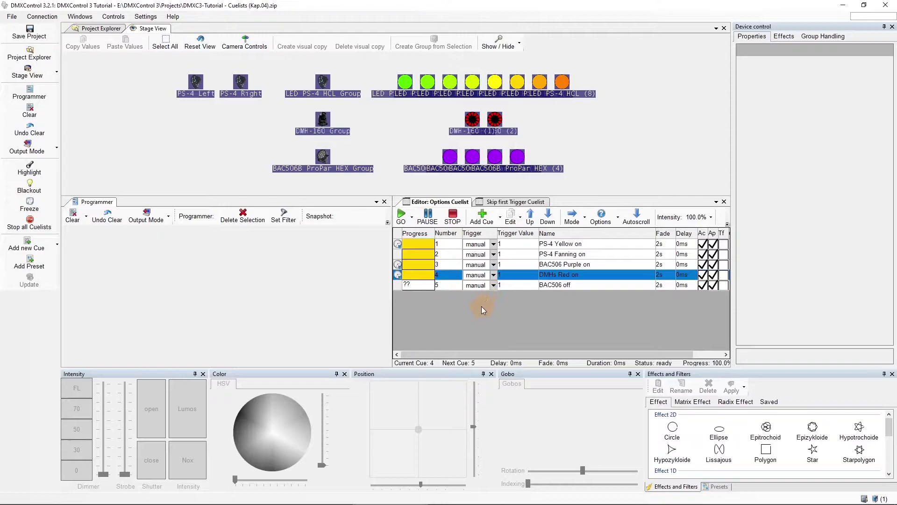
Step: Run Go To on cue 3, BAC506 Purple on, and stop the cuelist
left_click(397, 265)
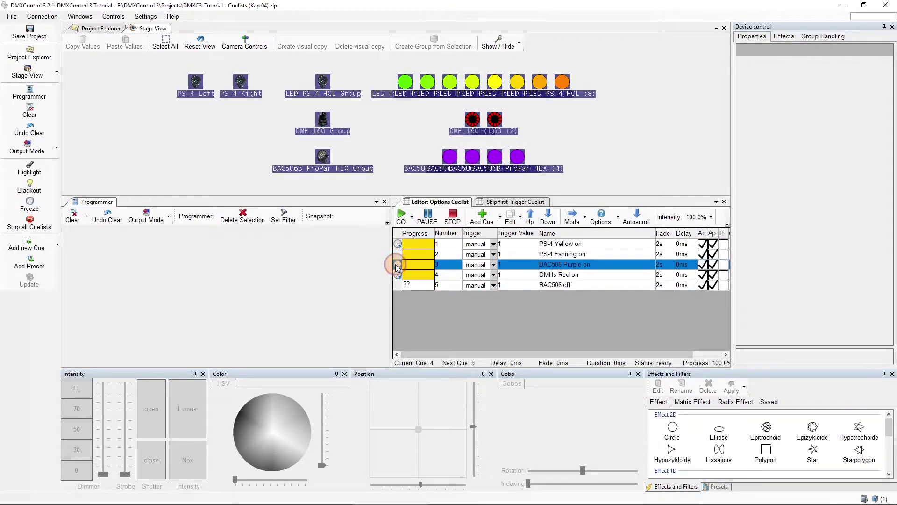
right_click(397, 266)
left_click(427, 372)
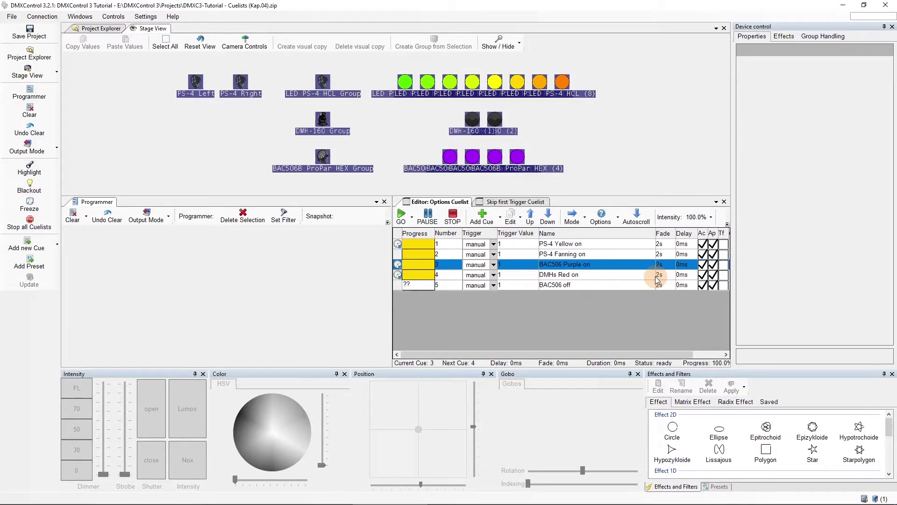
left_click(453, 219)
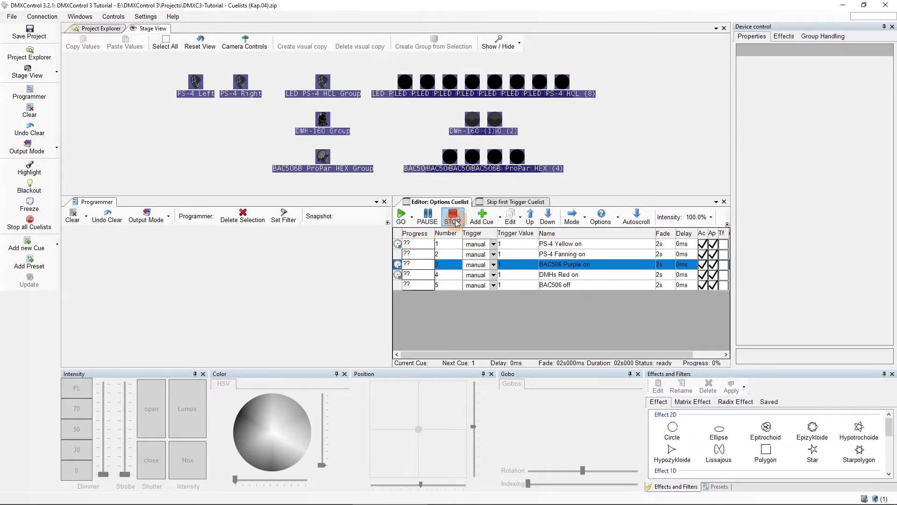
Step: Set the Options Cuelist's Release Time to 5s and apply the change
left_click(601, 218)
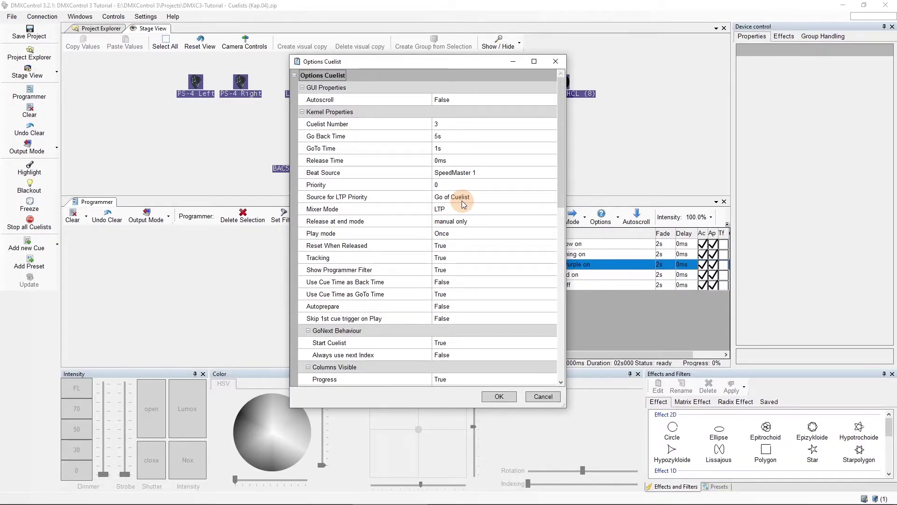
left_click(462, 165)
left_click(460, 164)
key("BackSpace")
key("BackSpace")
key("BackSpace")
type("5s")
key("Return")
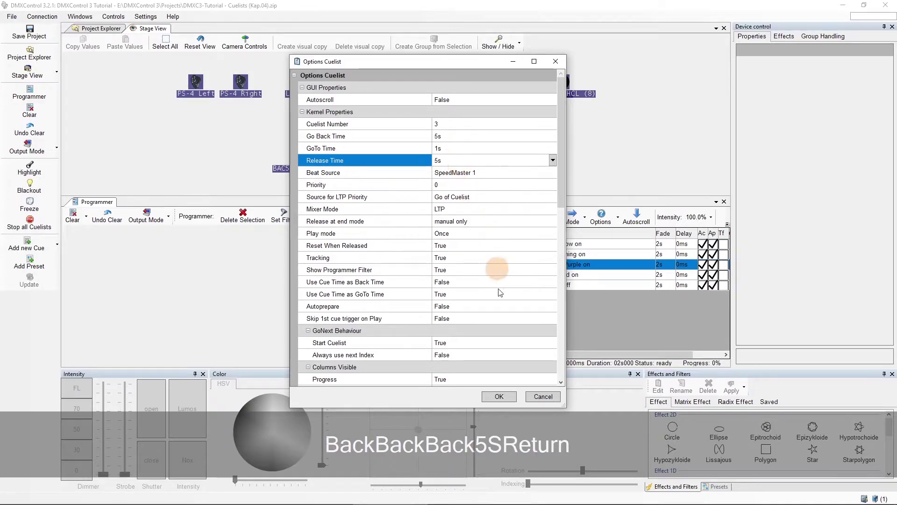
left_click(510, 401)
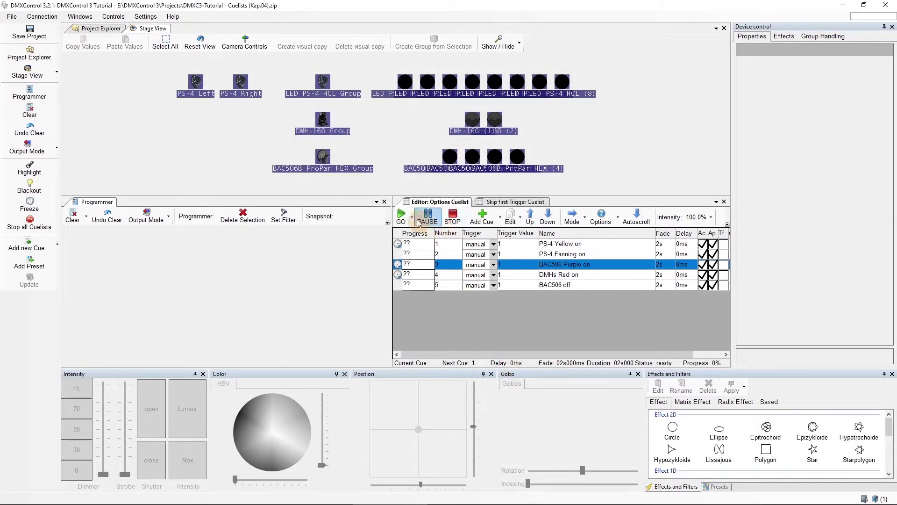
Step: Start and stop the Options Cuelist twice to test its release fade
left_click(402, 216)
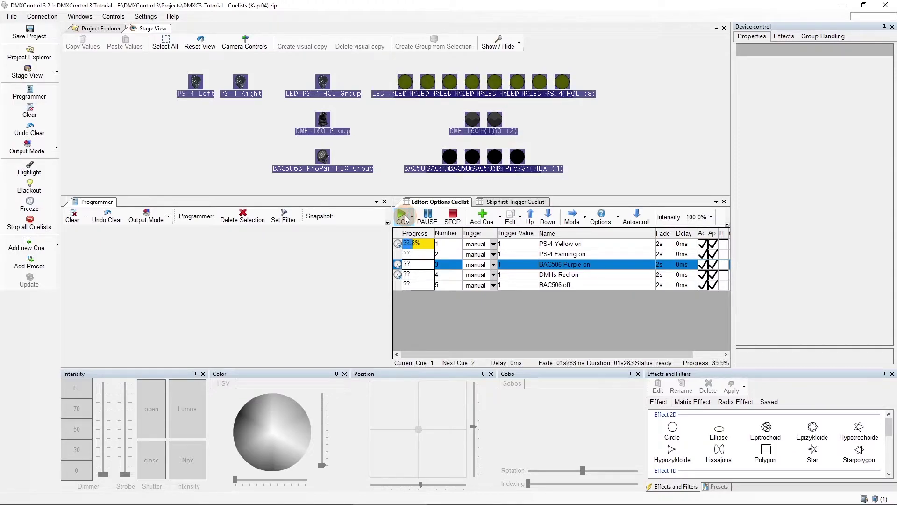
left_click(457, 217)
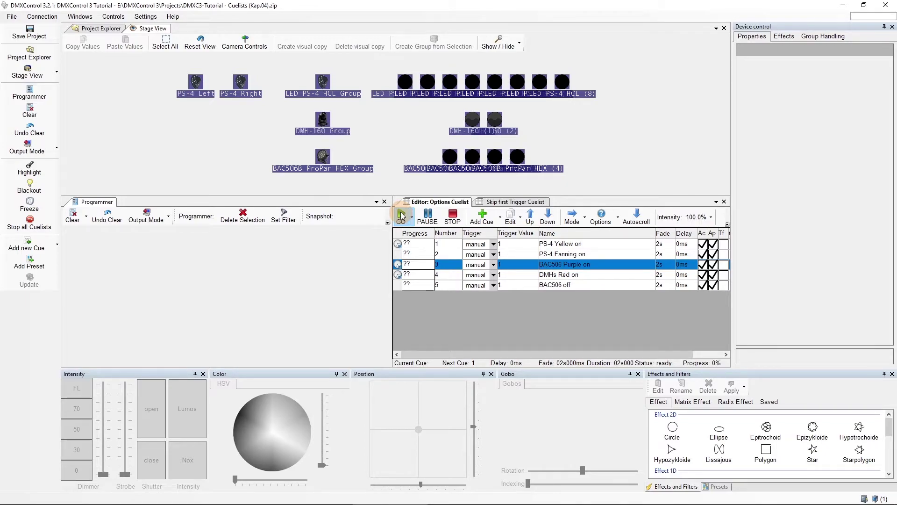
left_click(401, 216)
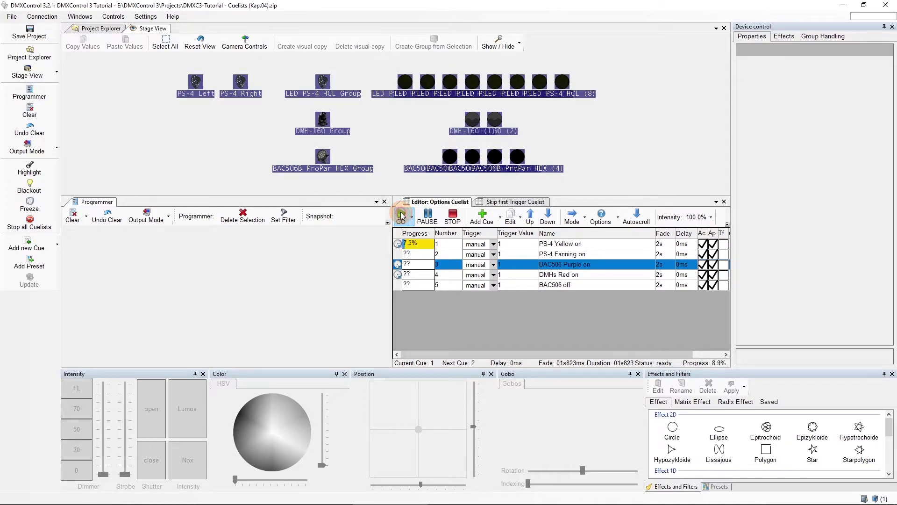
left_click(456, 220)
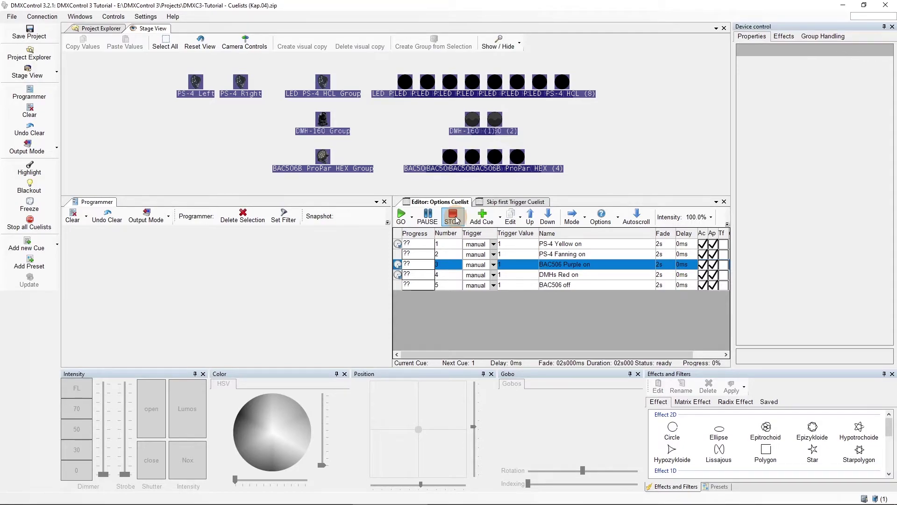
Step: Set the Options Cuelist's Release at end mode to "when last cue ends" and apply the change
left_click(592, 220)
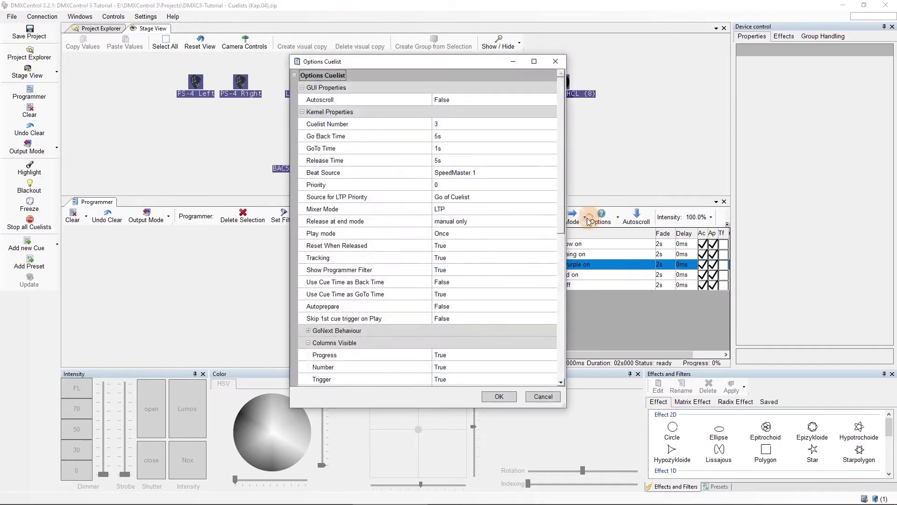
left_click(344, 221)
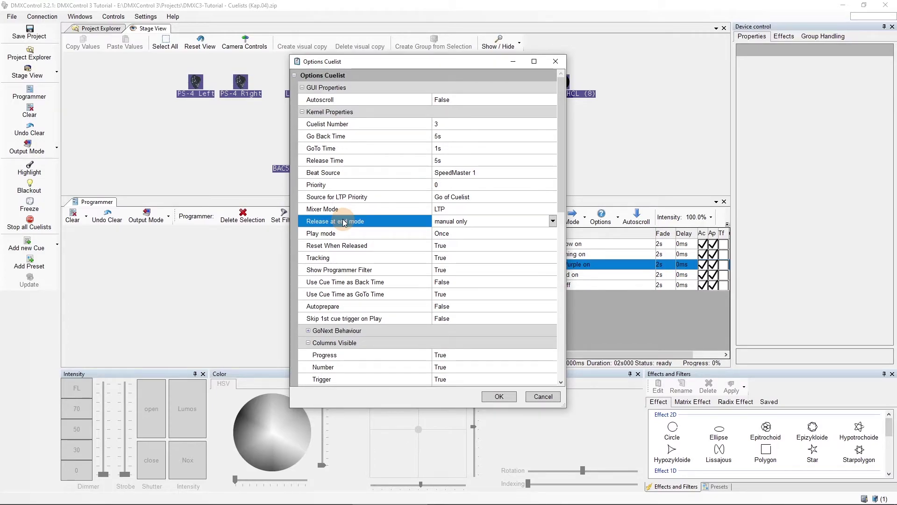
left_click(464, 223)
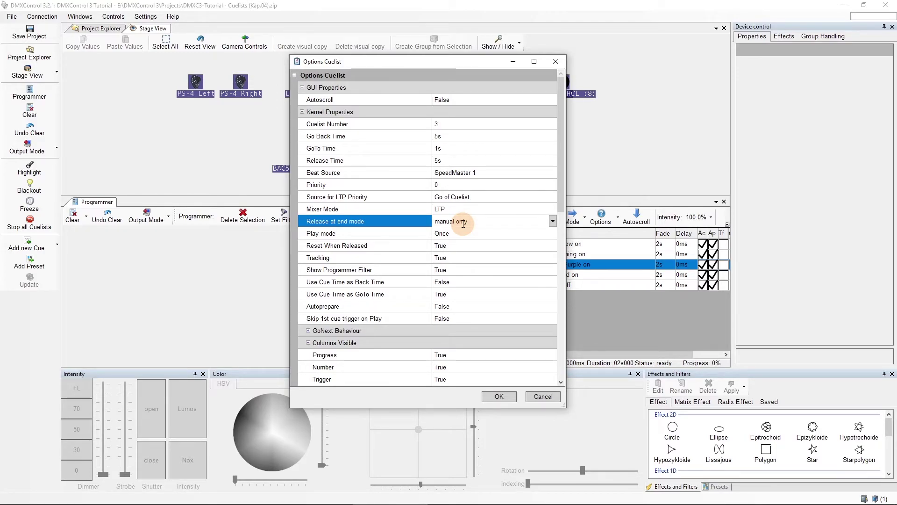
left_click(553, 221)
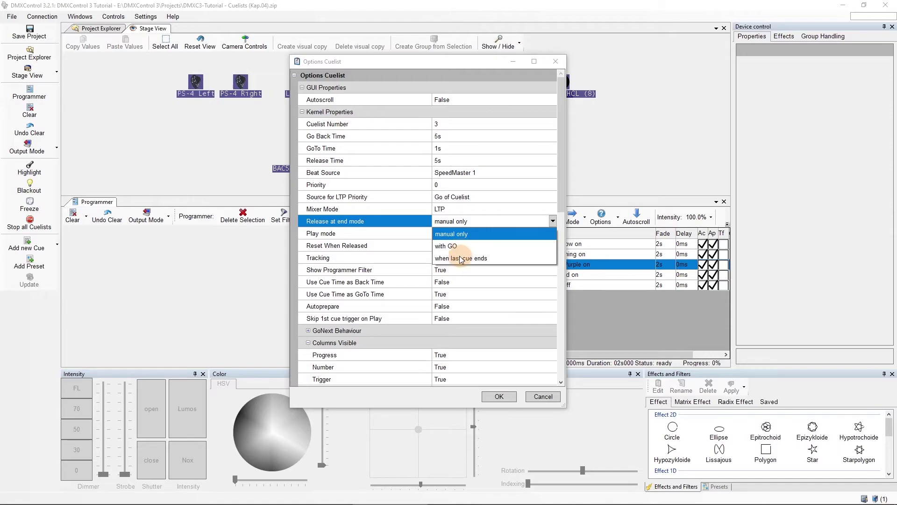
left_click(490, 258)
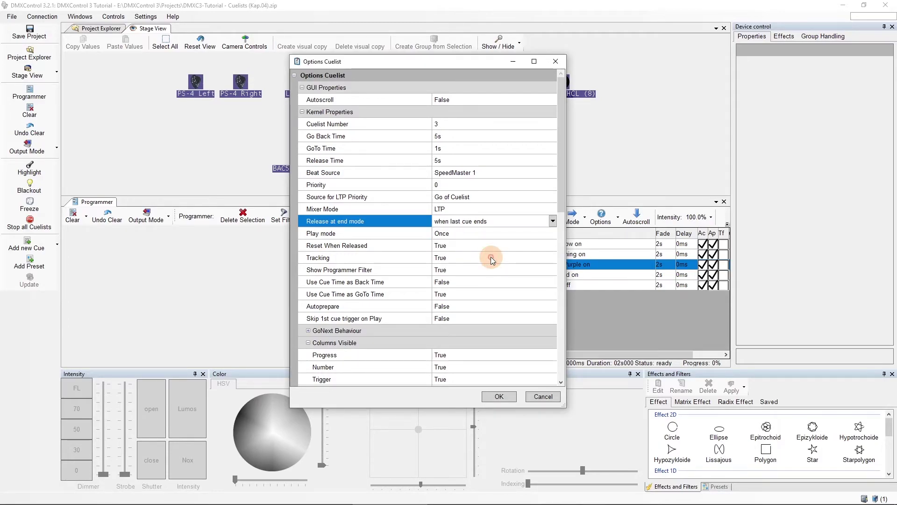
left_click(498, 397)
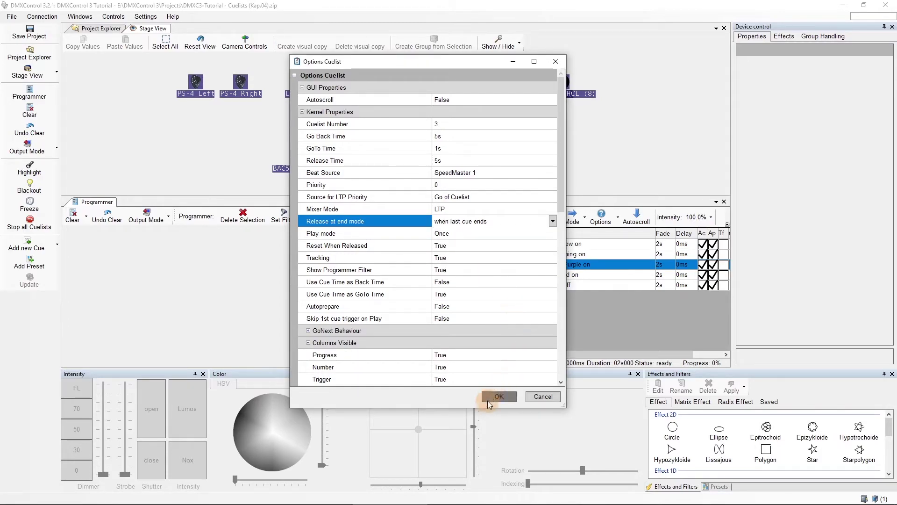
Step: Start the Options Cuelist, run Go To on cue 4, DMHs Red on, and advance to the last cue to test the automatic release
left_click(400, 215)
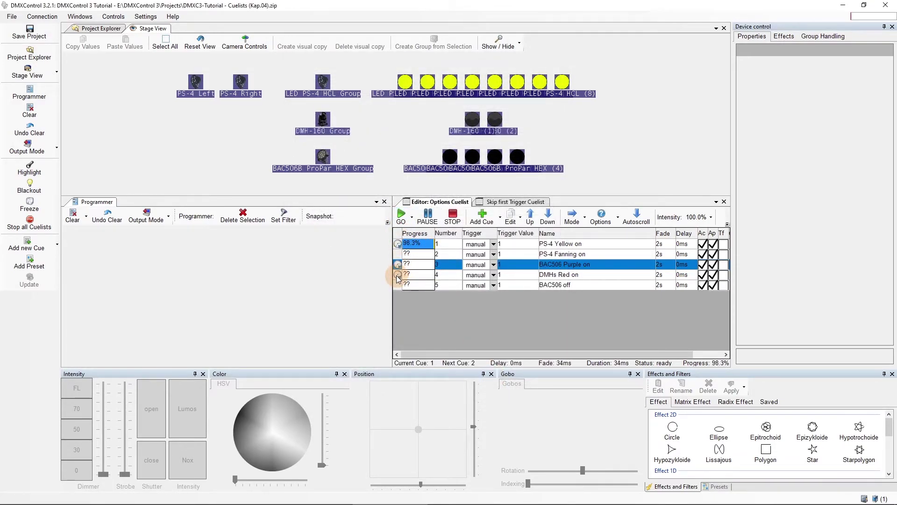
right_click(398, 276)
left_click(425, 385)
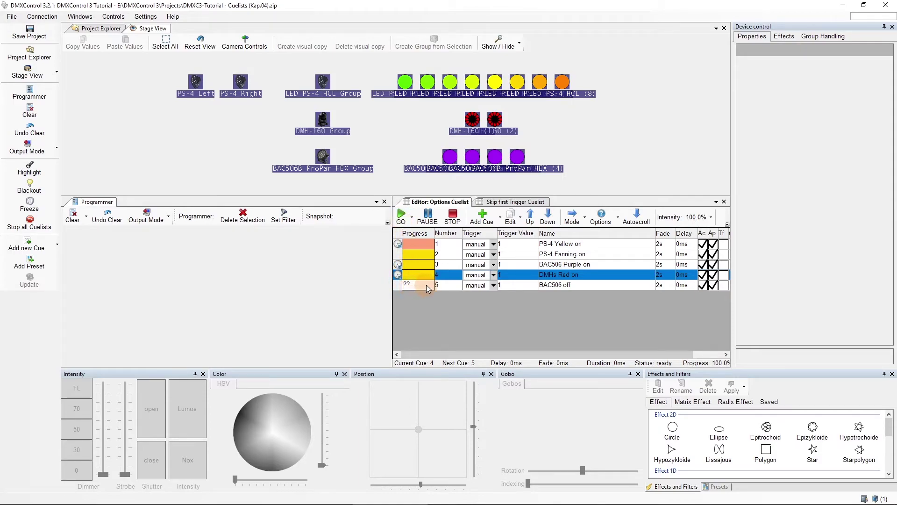
key("space")
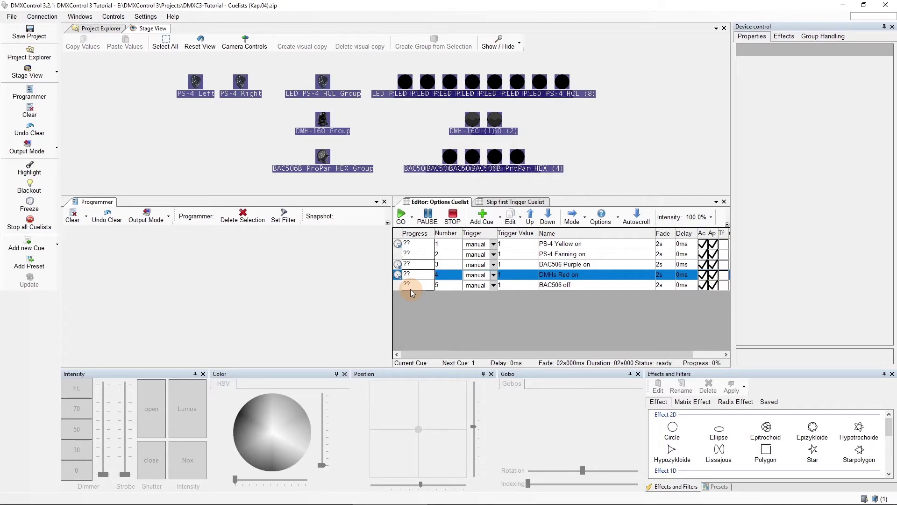
Step: Switch to the Skip first Trigger Cuelist, play its first steps to watch the trigger delay, and stop it
left_click(510, 202)
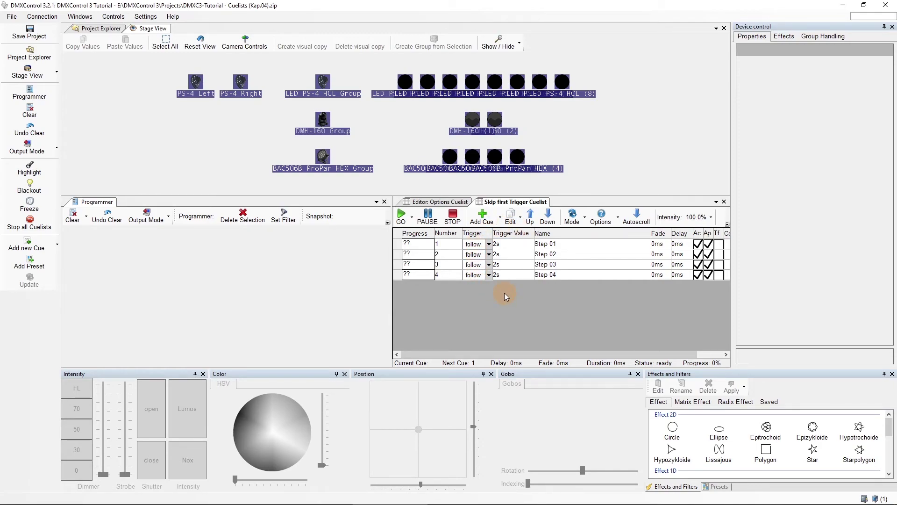
left_click(401, 218)
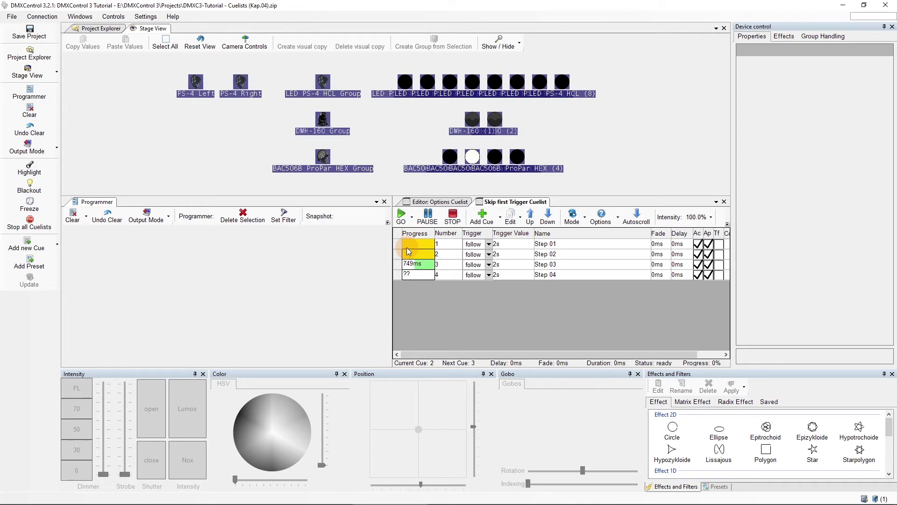
left_click(452, 219)
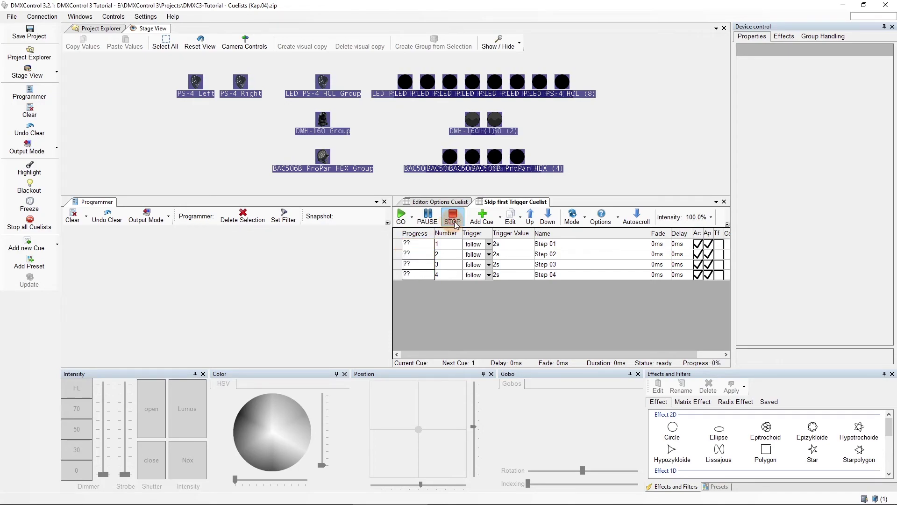
Step: Enable Skip 1st cue trigger on Play for the Skip first Trigger Cuelist and apply the change
left_click(601, 215)
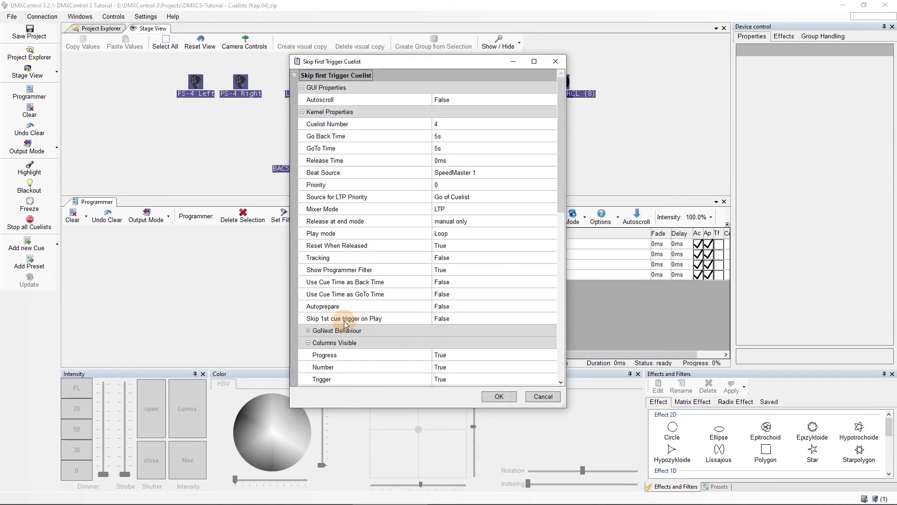
left_click(486, 319)
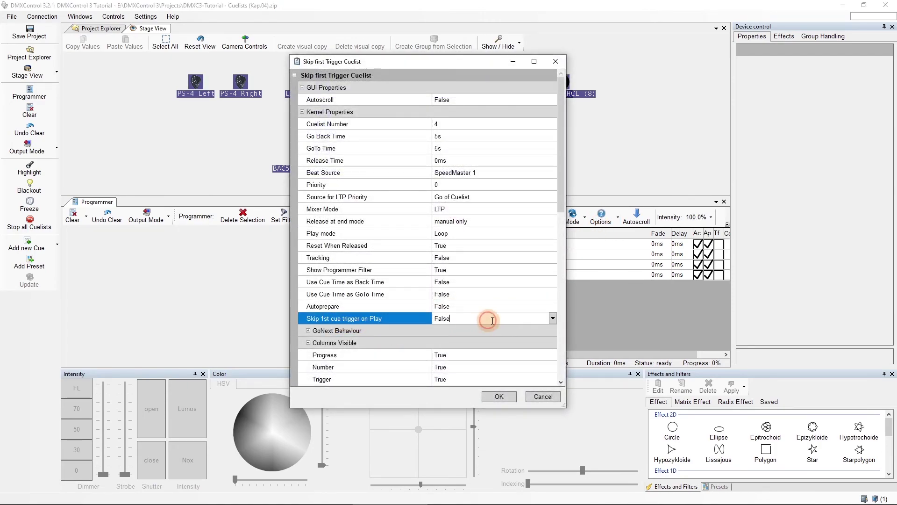
left_click(552, 319)
left_click(495, 330)
left_click(493, 398)
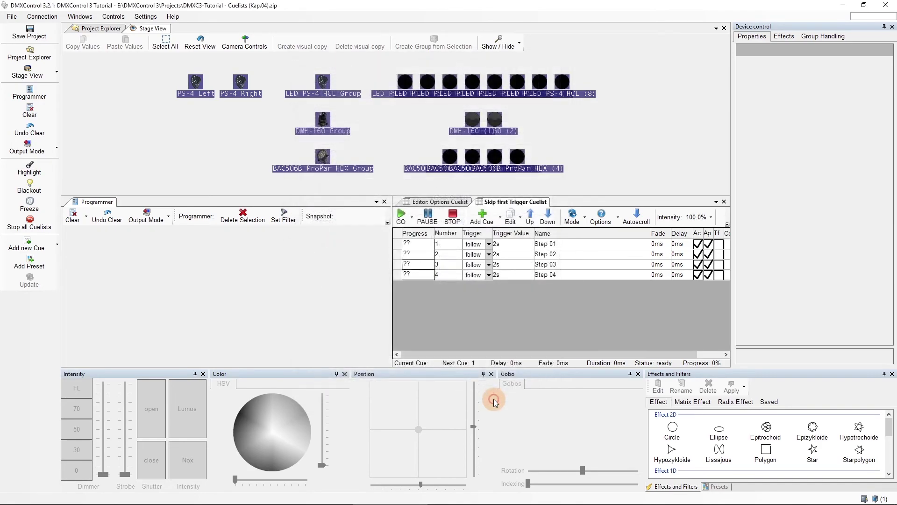
Step: Start the Skip first Trigger Cuelist again to test playback with the first cue's trigger skipped
left_click(401, 217)
left_click(400, 218)
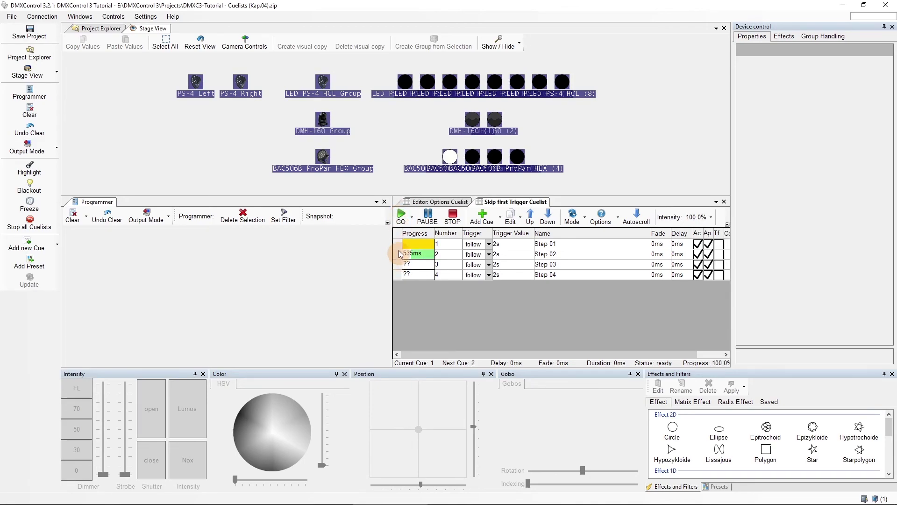